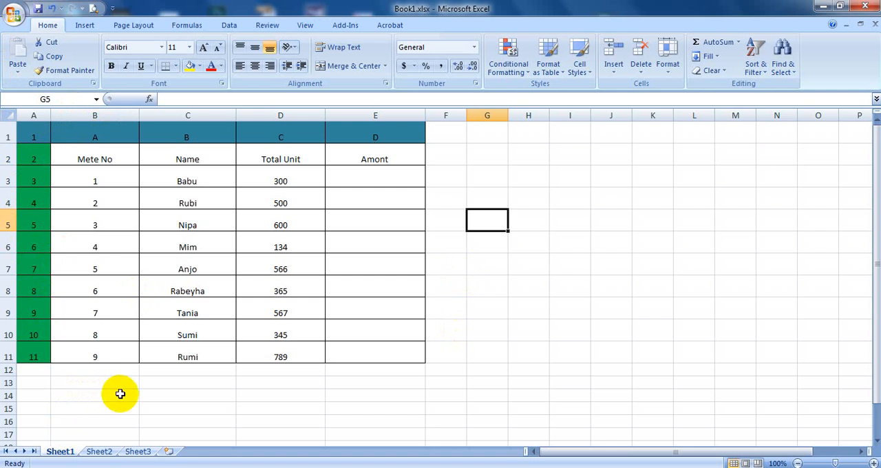
Step: Preview how the meter table on Sheet1 will print, zooming in on the page, and return to the worksheet
scroll(186, 423, down, 2)
scroll(146, 337, up, 2)
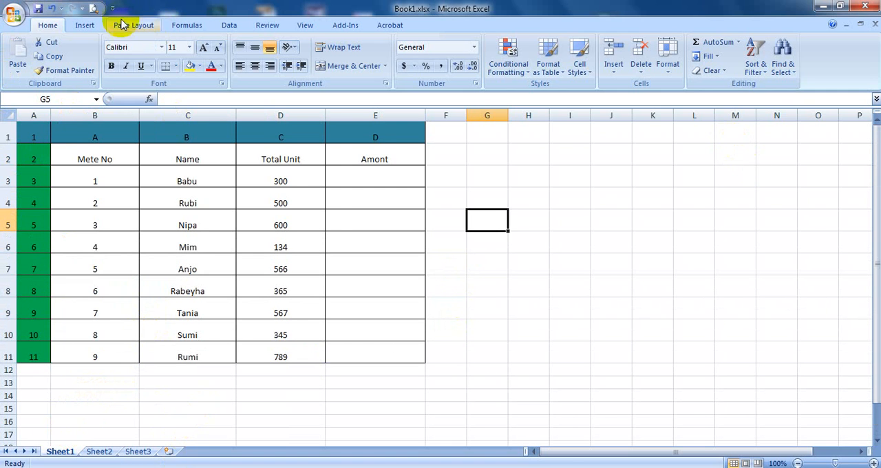
click(92, 7)
click(409, 254)
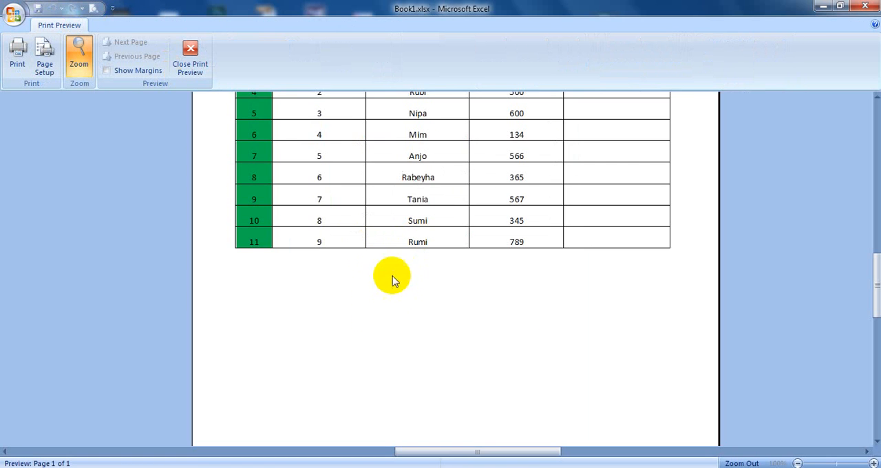
click(190, 56)
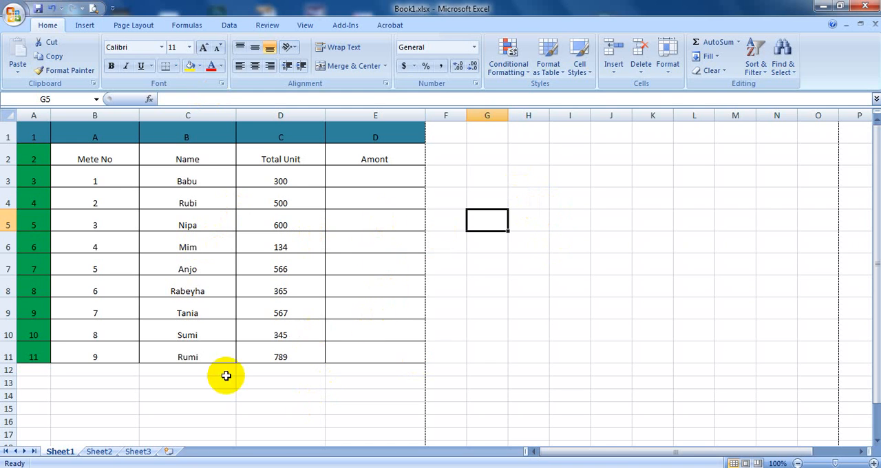
Step: Merge the empty cells B14 and C14 below the table into one cell
scroll(202, 381, down, 1)
click(69, 330)
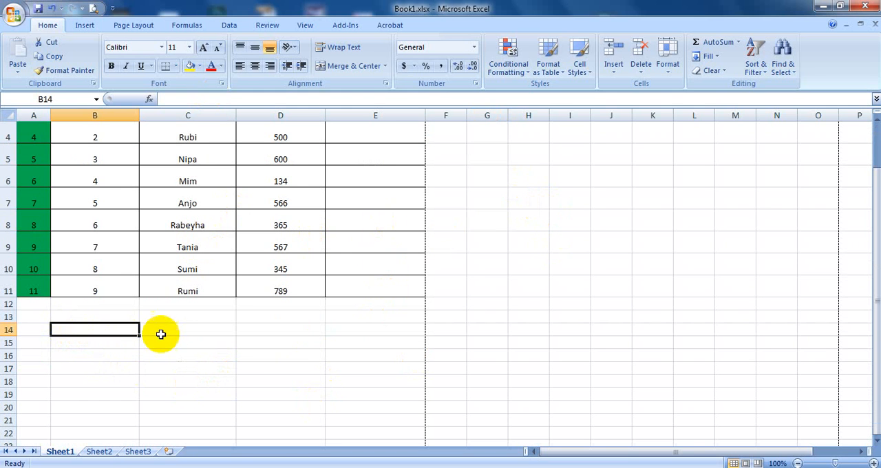
drag(163, 330, 110, 329)
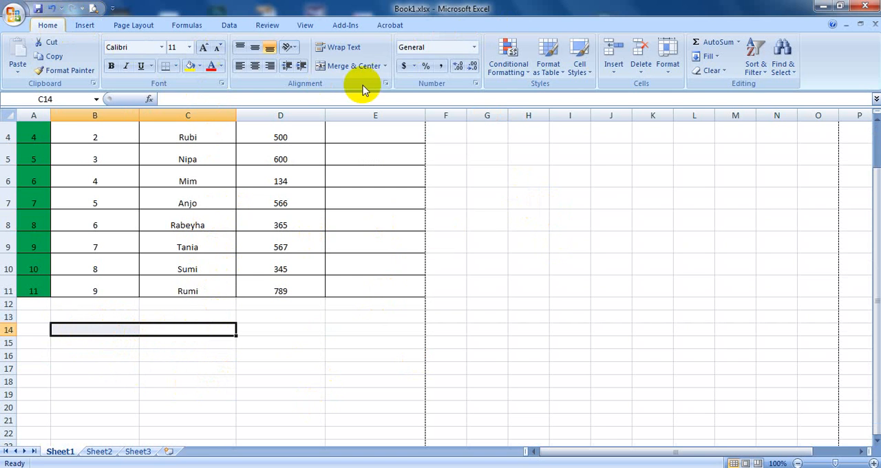
click(386, 84)
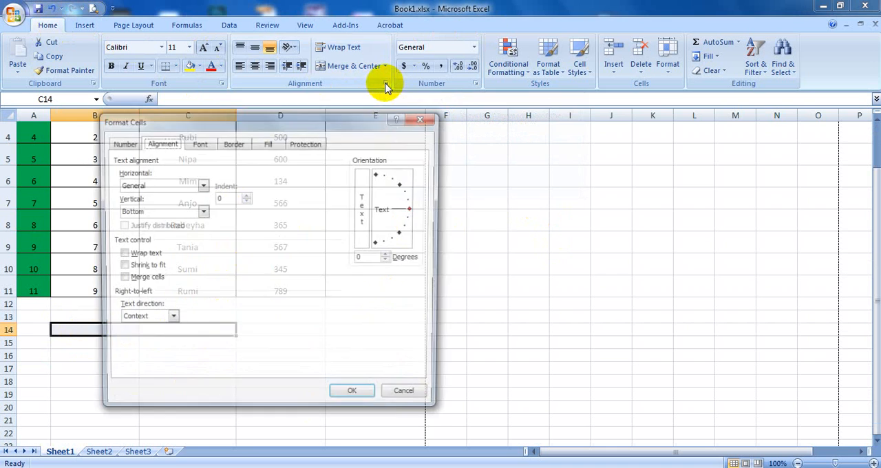
click(119, 279)
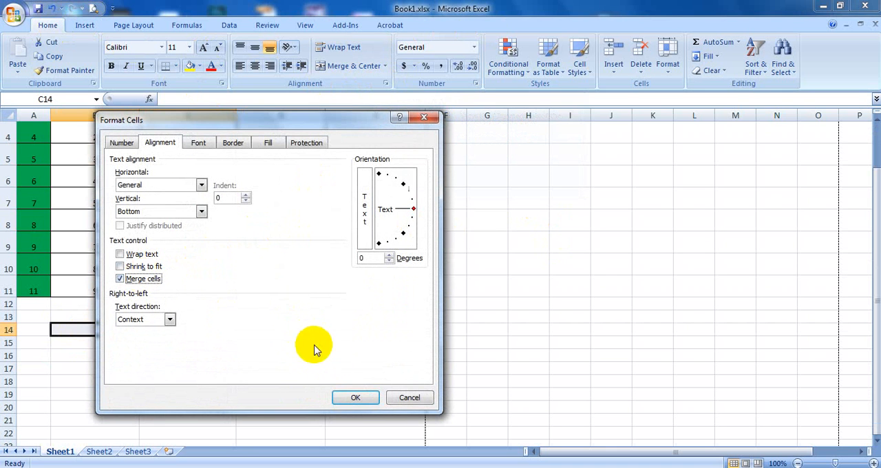
click(352, 395)
click(348, 383)
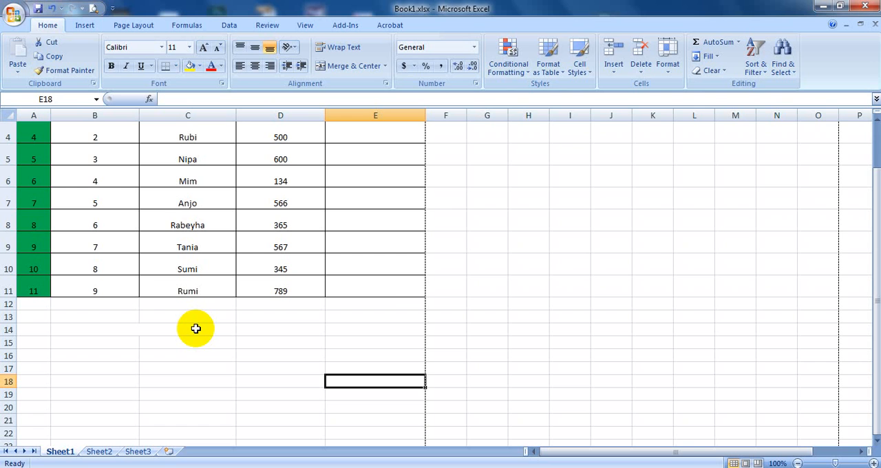
Step: Enter 450 as the Amont value in cell E6
scroll(382, 317, up, 1)
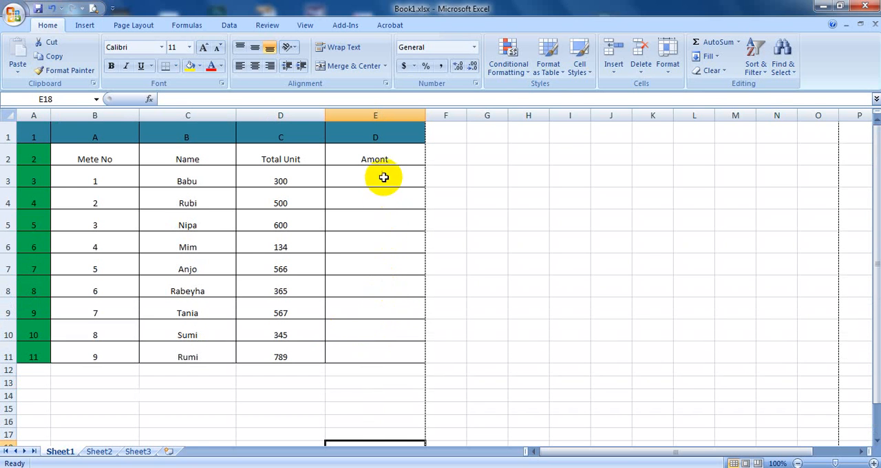
click(376, 248)
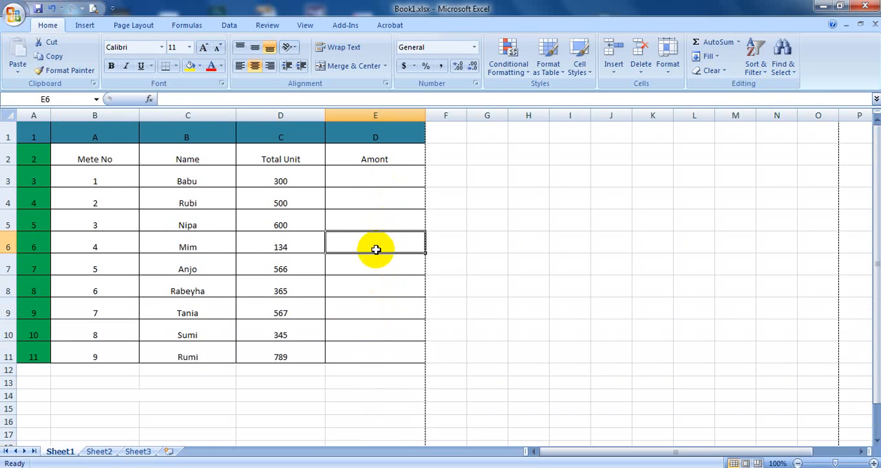
text(4)
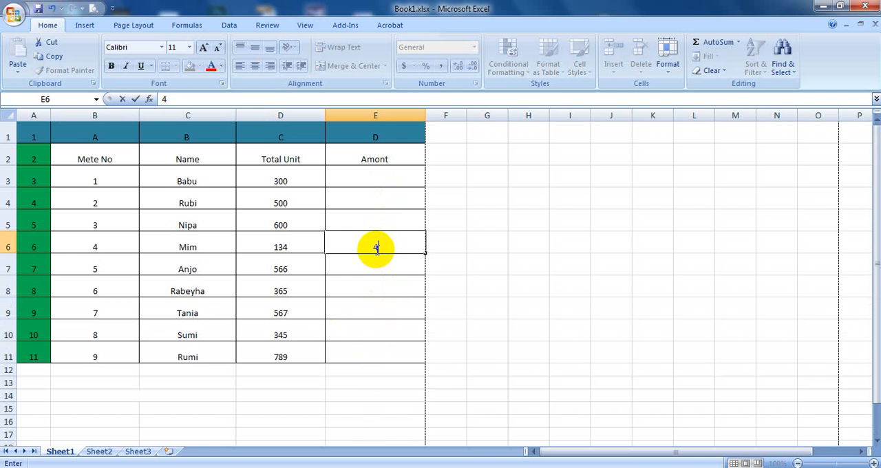
text(50)
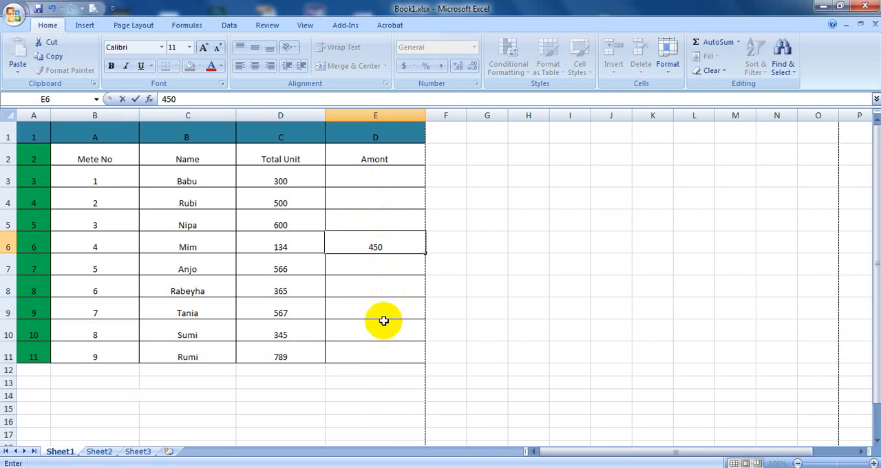
click(380, 329)
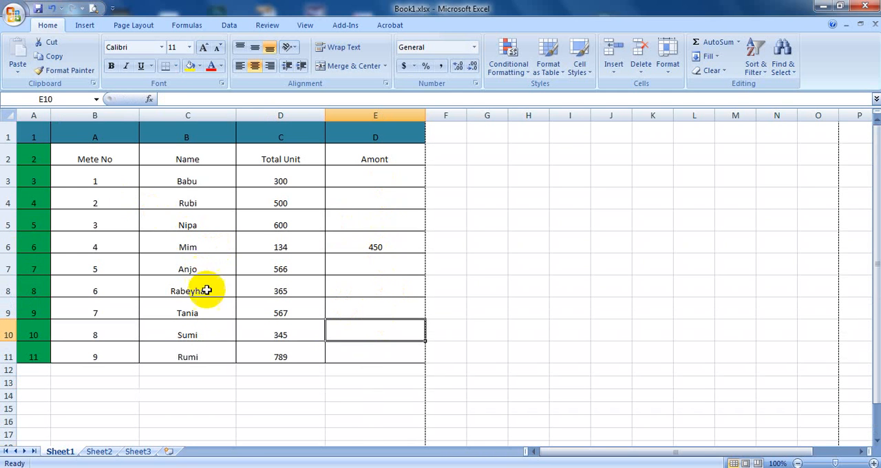
Step: Merge cells E6 to E9 in the Amont column and centre the merged value vertically
click(374, 245)
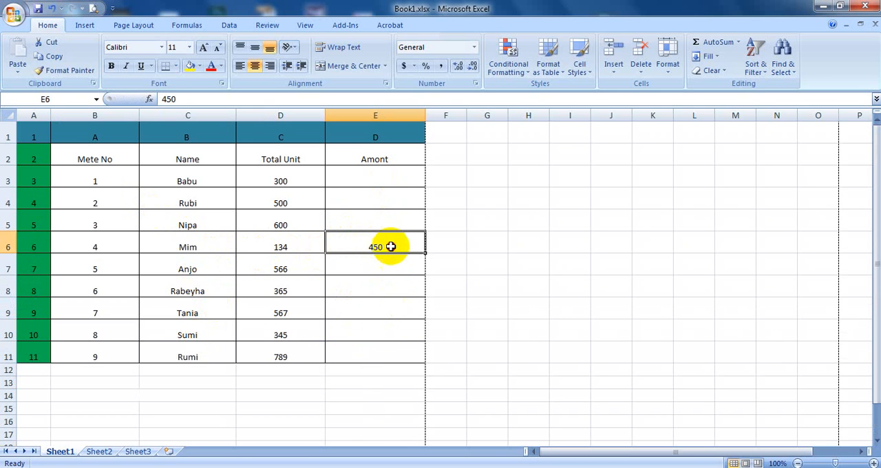
drag(390, 246, 395, 304)
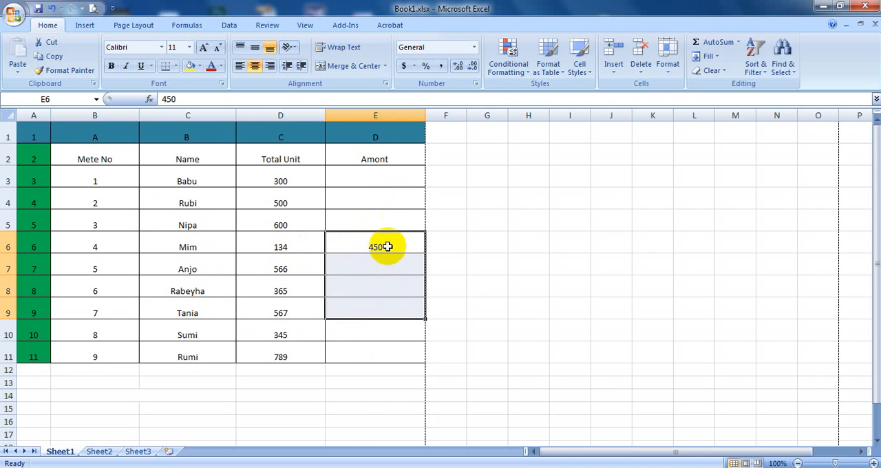
click(60, 8)
click(60, 8)
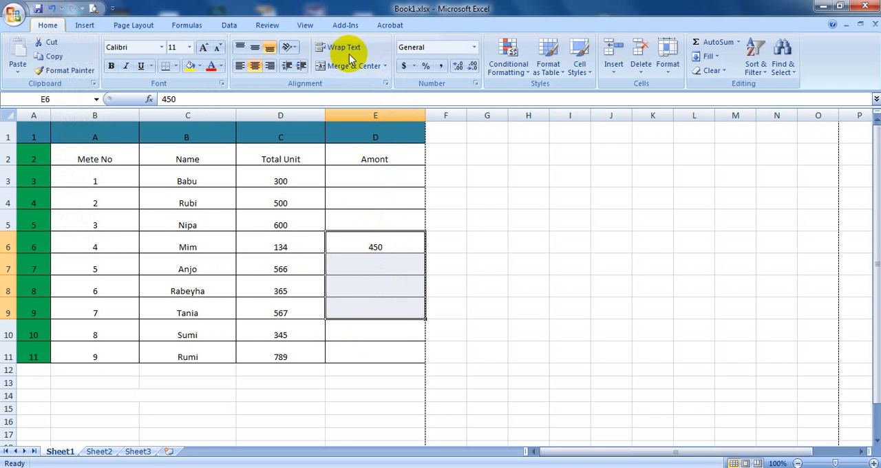
click(386, 84)
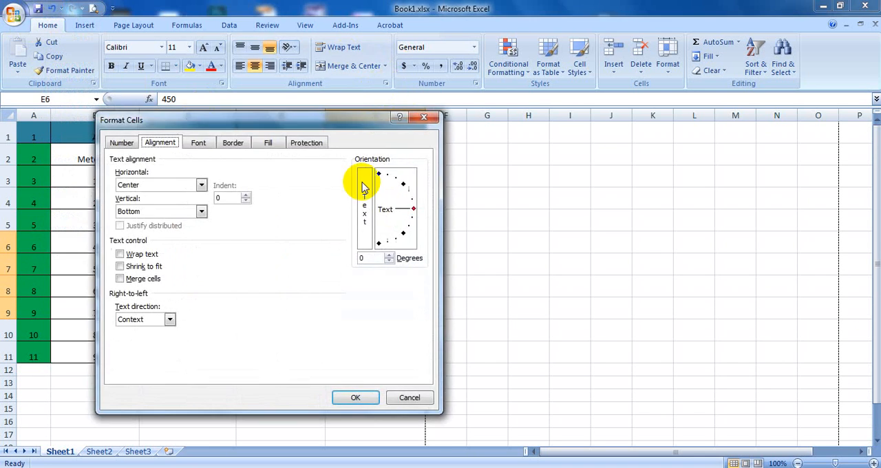
click(144, 279)
click(369, 399)
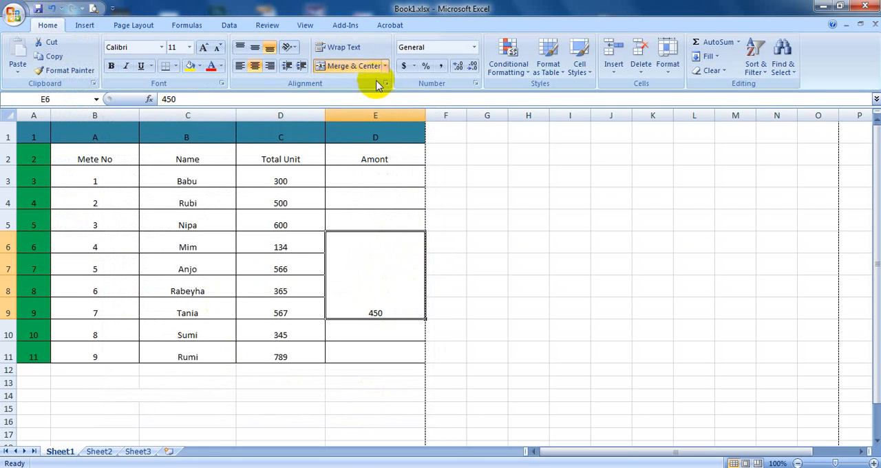
click(254, 52)
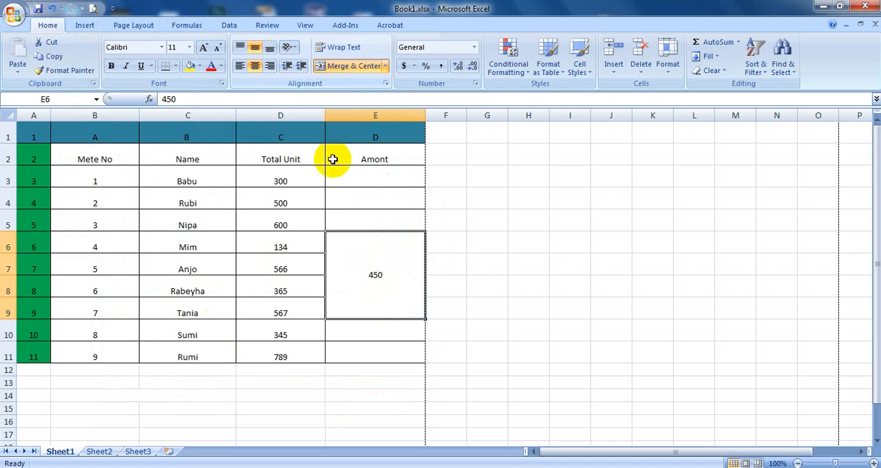
click(398, 350)
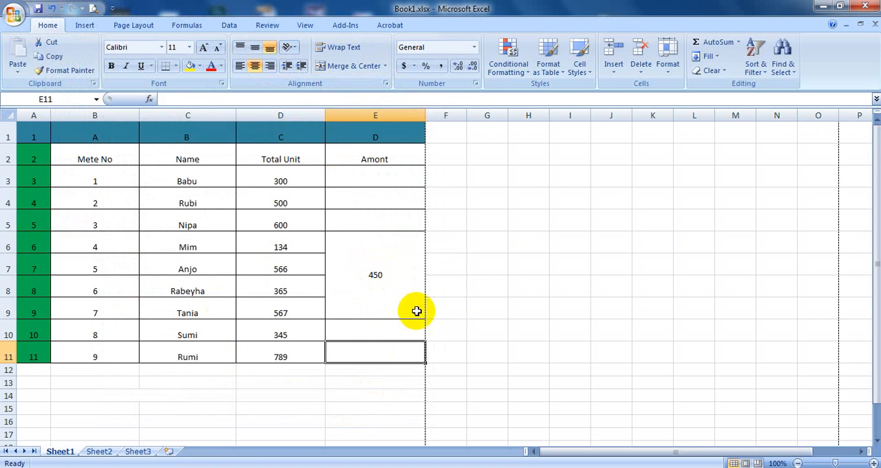
Step: Insert two blank rows above the table's first row
click(7, 136)
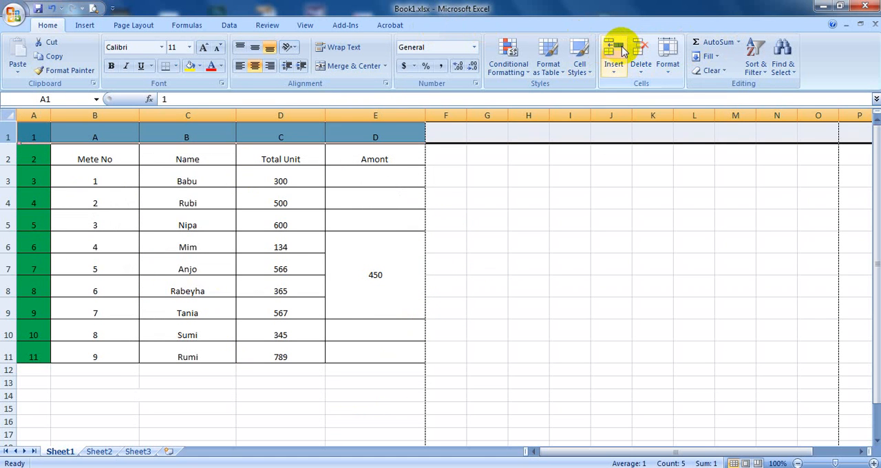
click(617, 45)
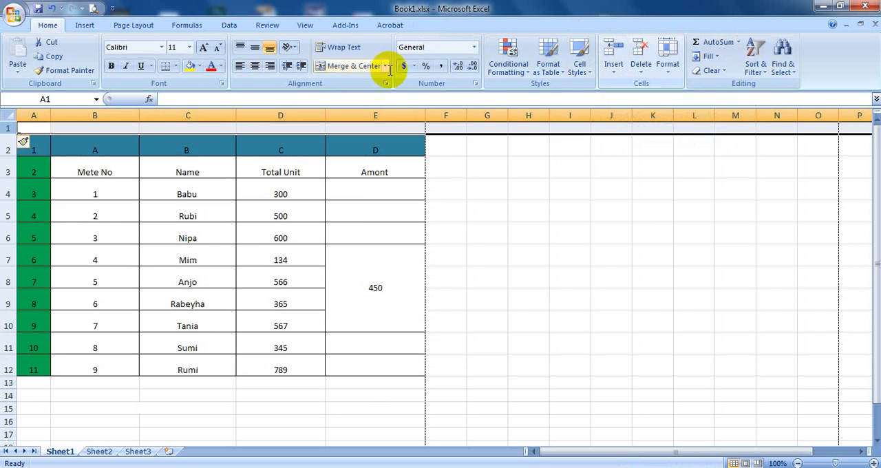
click(618, 45)
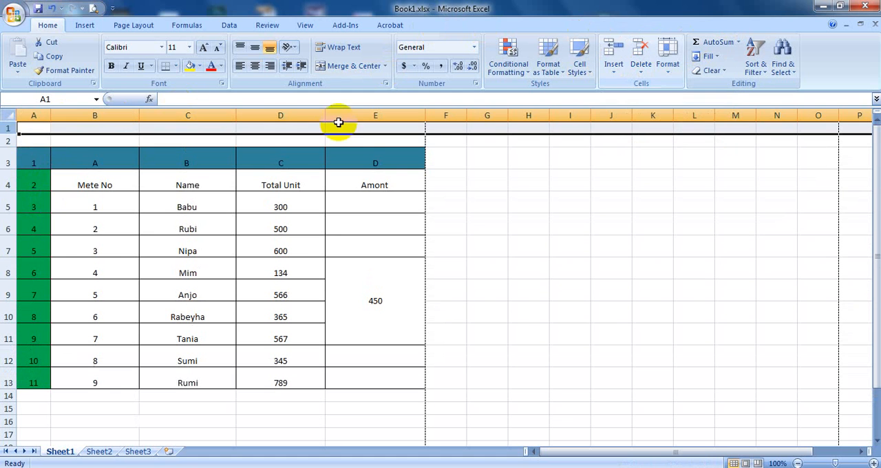
Step: Enter the title "ABC Company" in cell A1
click(31, 130)
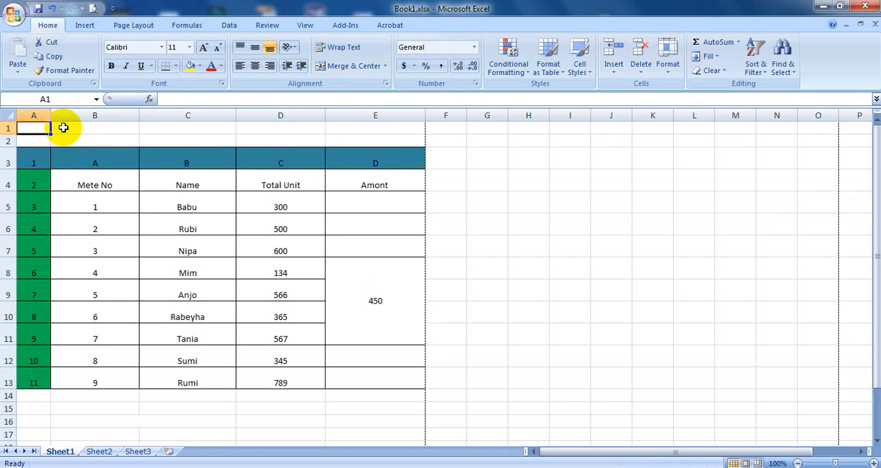
text(A)
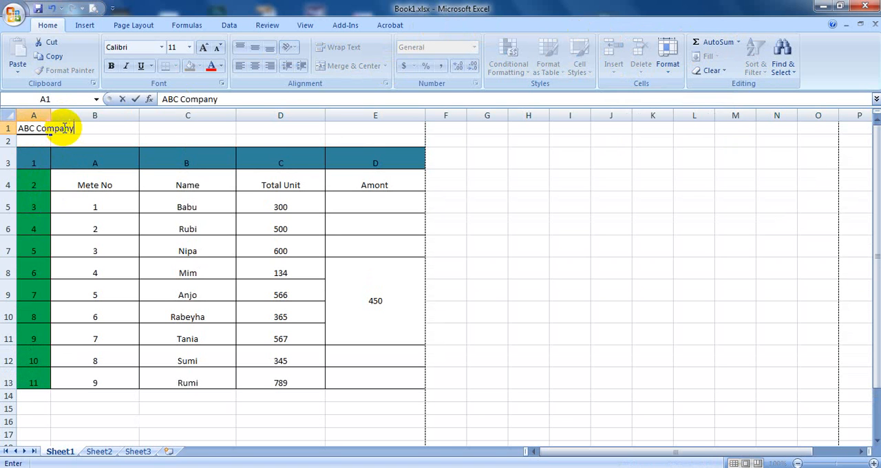
text(BC Company)
click(118, 222)
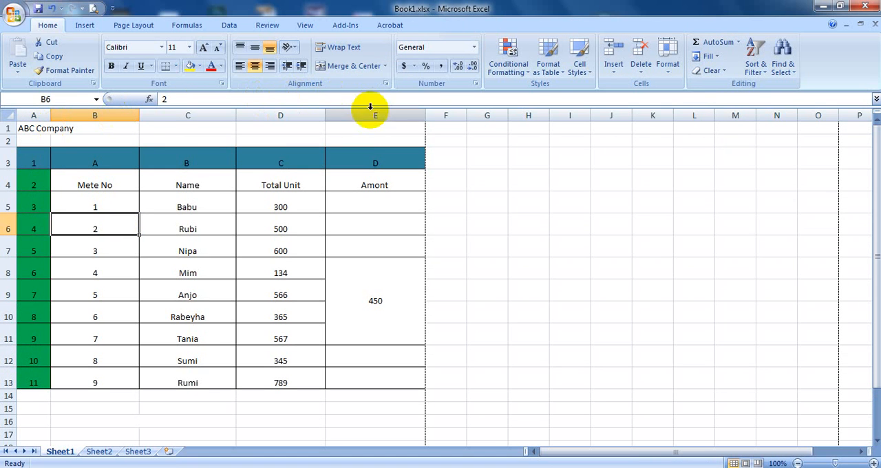
Step: Centre the ABC Company title and merge cells A1 to E1 across the table's width
click(29, 131)
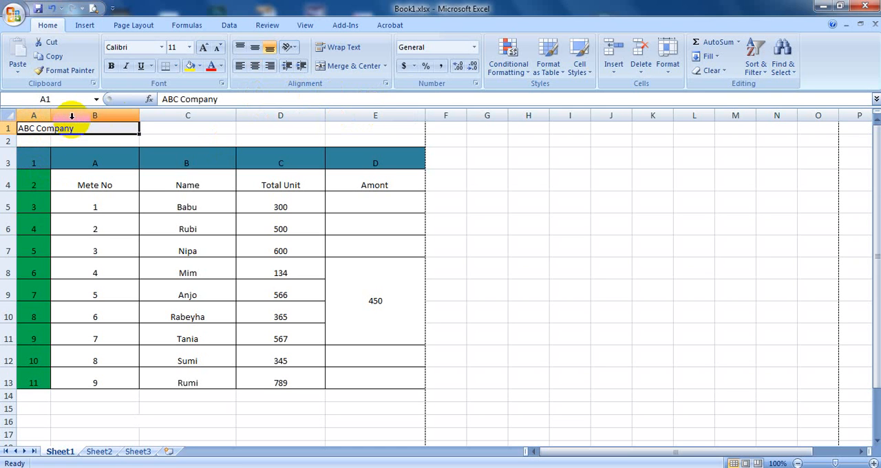
click(116, 140)
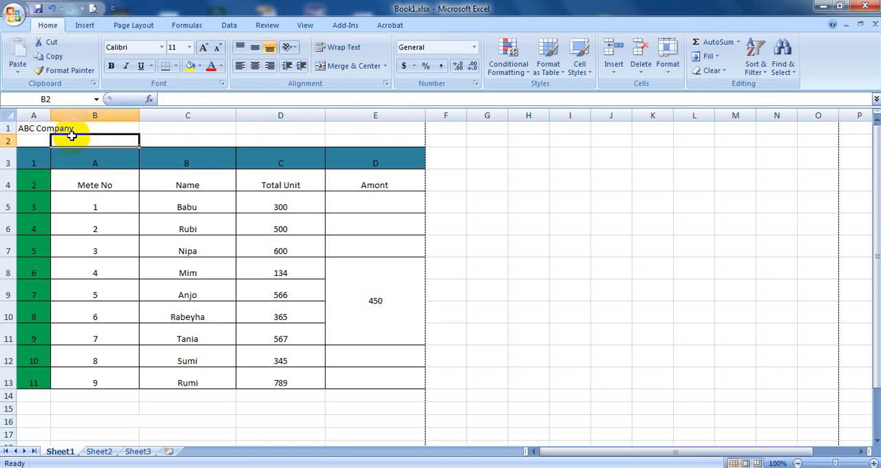
drag(413, 134, 43, 131)
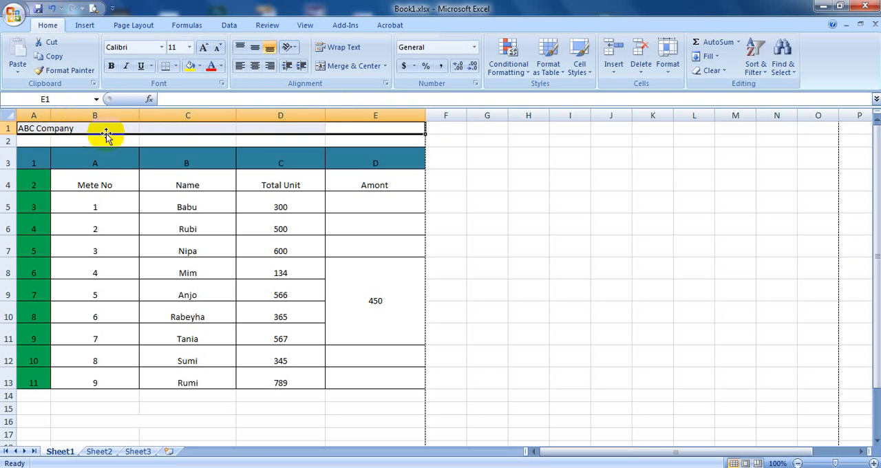
drag(34, 131, 379, 120)
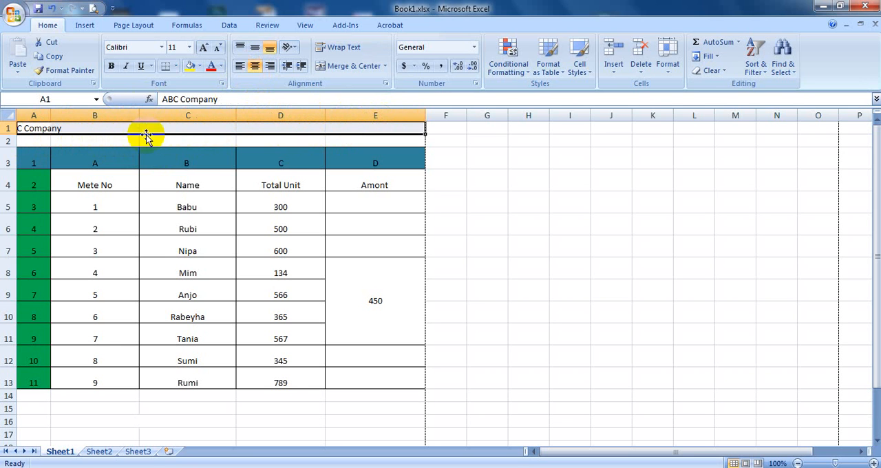
click(386, 83)
click(158, 278)
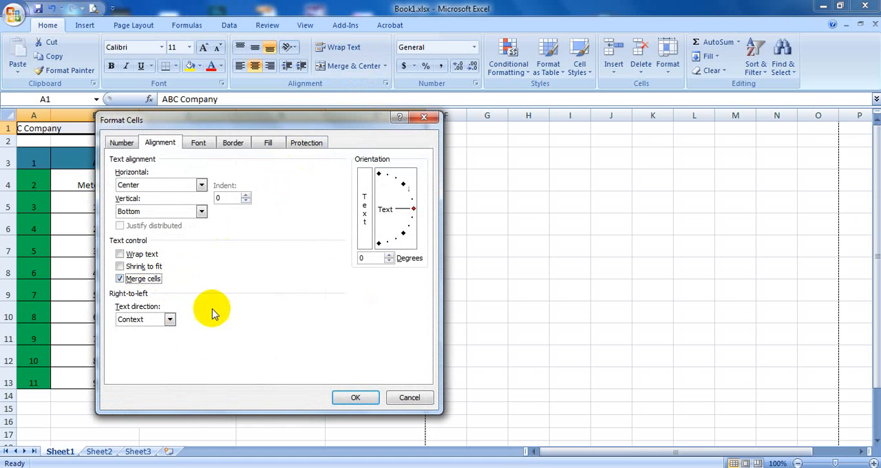
click(352, 398)
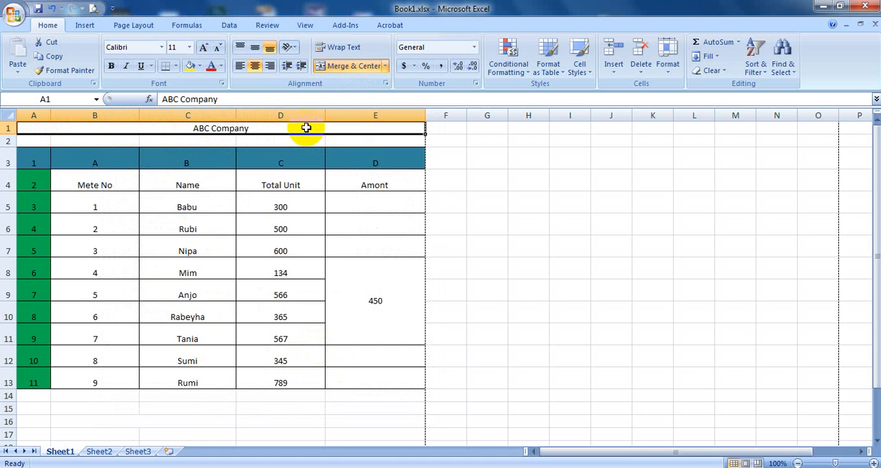
Step: Format the ABC Company title as 18-point, bold, underlined red text
click(190, 47)
click(172, 132)
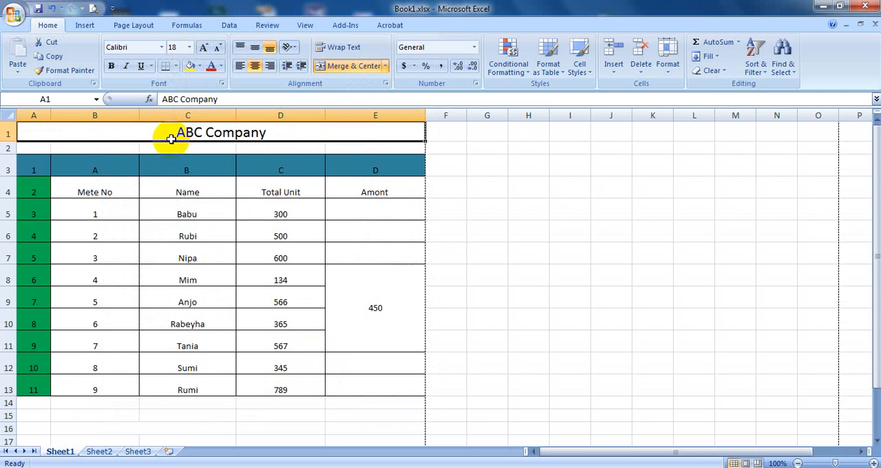
click(112, 66)
click(142, 69)
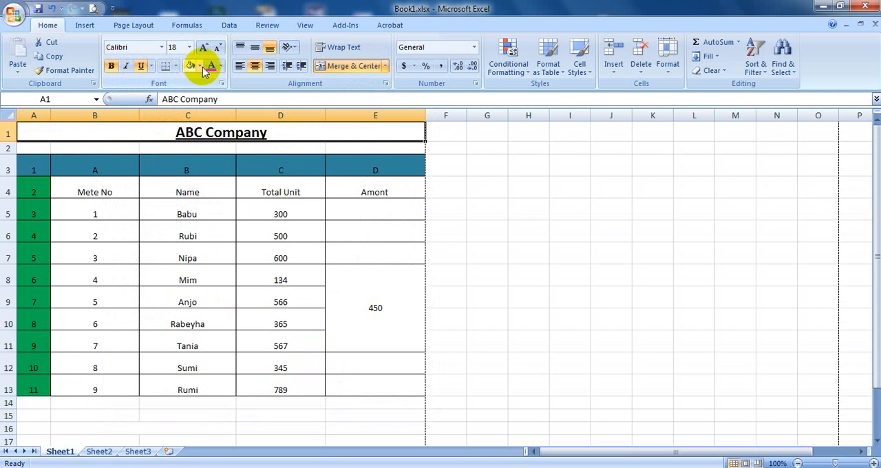
click(220, 66)
click(222, 174)
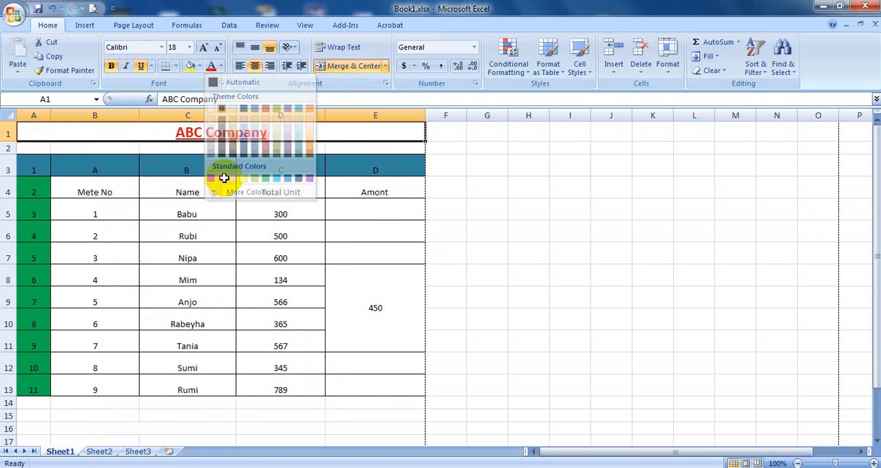
Step: Check the print preview of the sheet at a closer zoom, and return to the worksheet
click(332, 171)
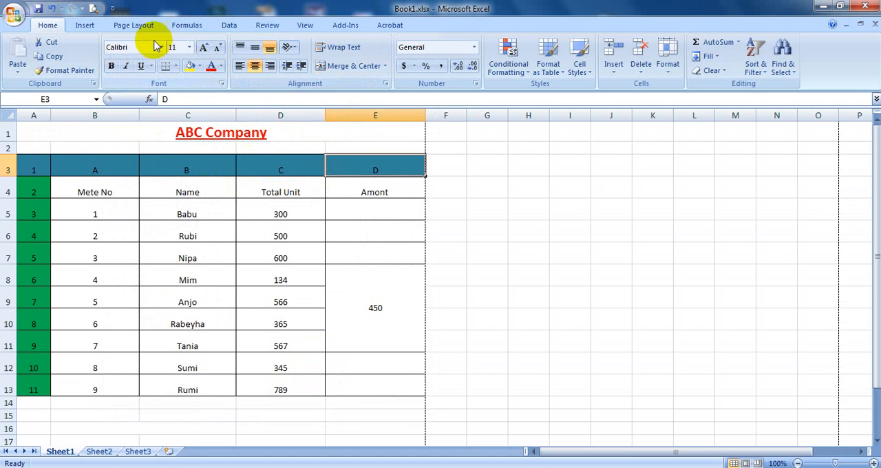
click(94, 10)
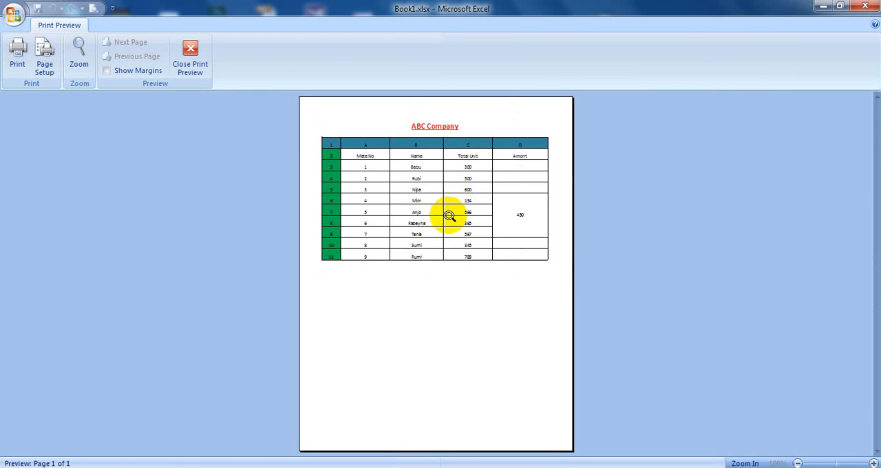
click(449, 216)
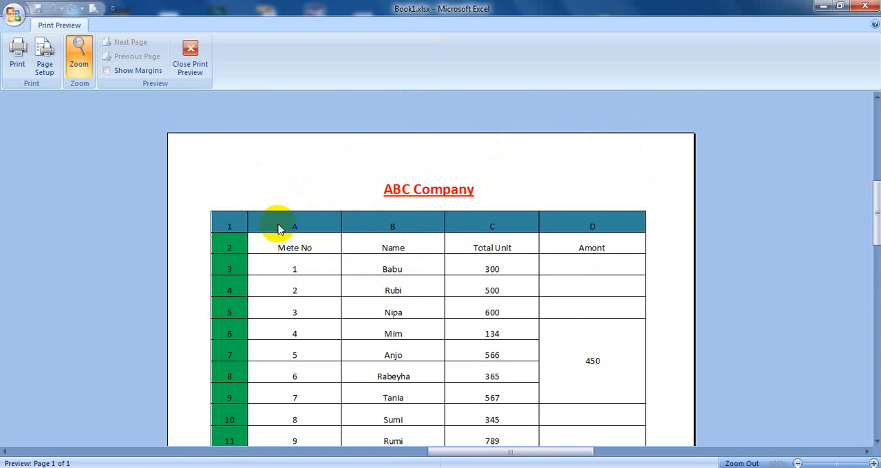
click(190, 61)
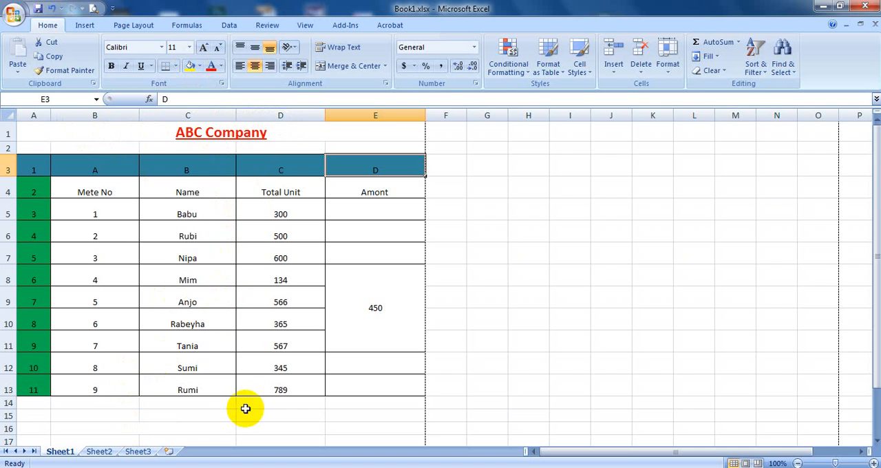
Step: Enter the sample text "abc" in cell C15 below the table
scroll(248, 396, down, 2)
scroll(227, 345, up, 2)
scroll(244, 332, down, 1)
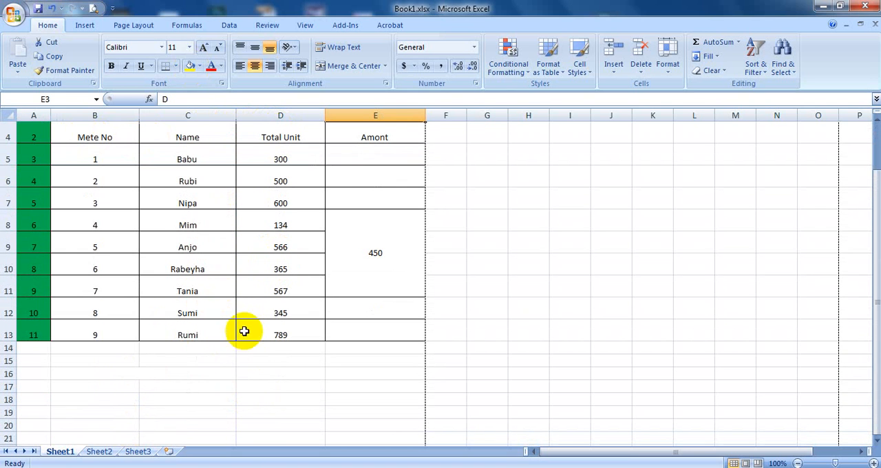
click(197, 361)
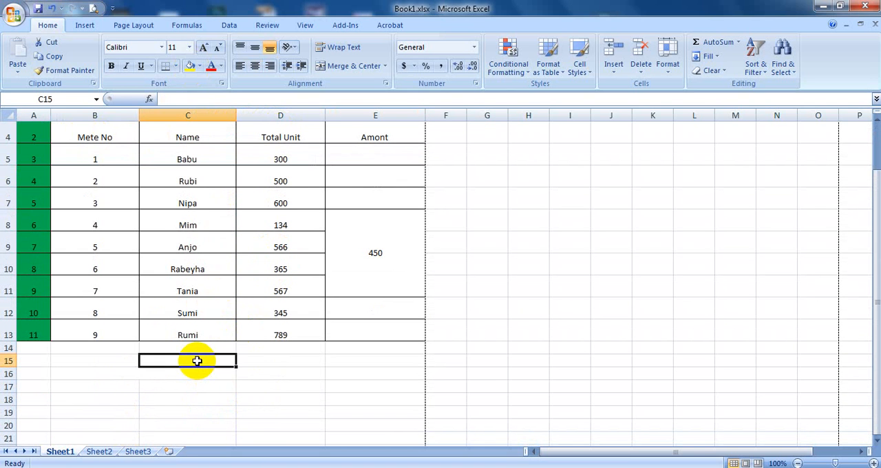
text(a)
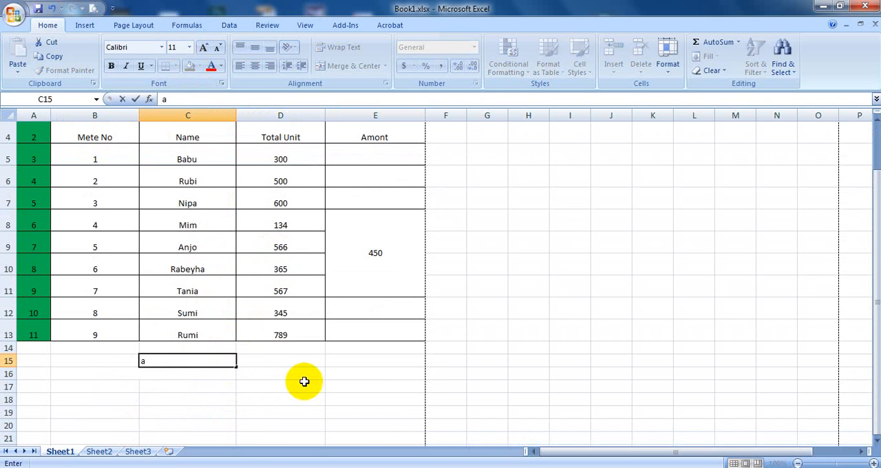
text(bc)
click(238, 385)
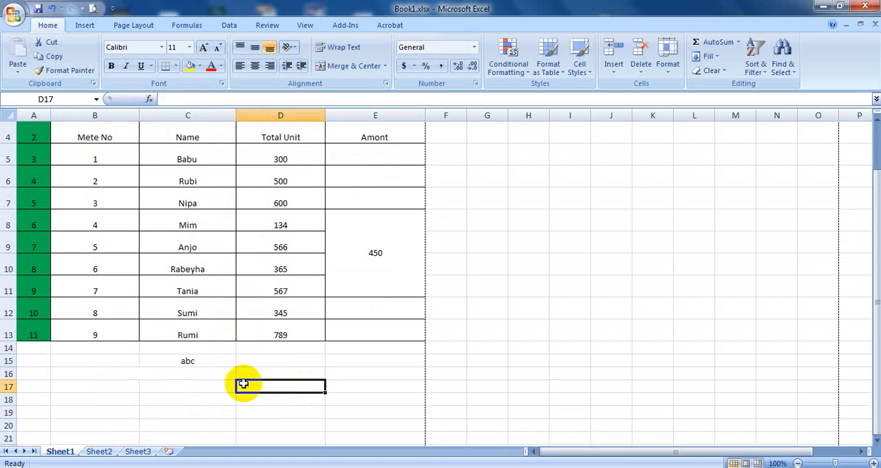
Step: Turn the horizontal centring of cell C15 off and on again
click(215, 359)
click(260, 69)
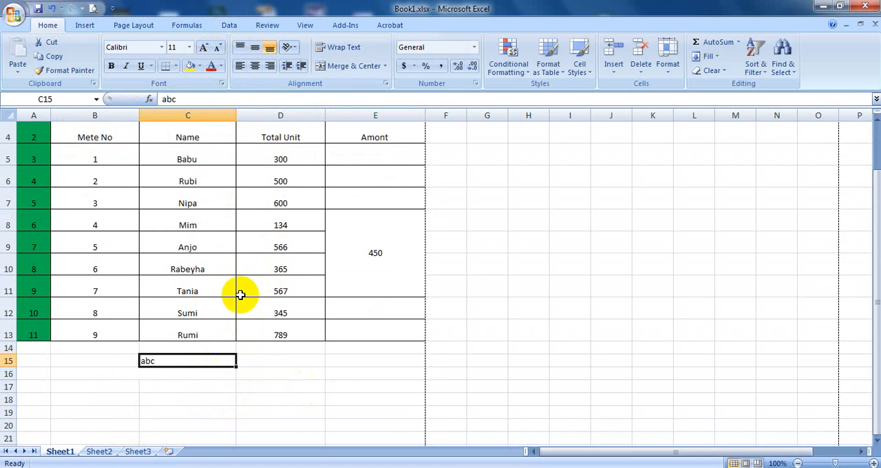
click(255, 66)
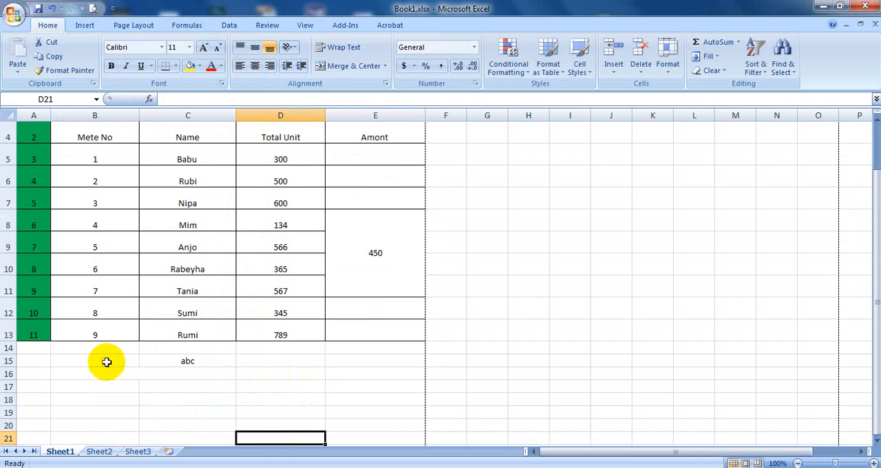
Step: Merge cells B15 to D15 around the abc text using the Merge cells option of the cell alignment settings
drag(106, 360, 262, 356)
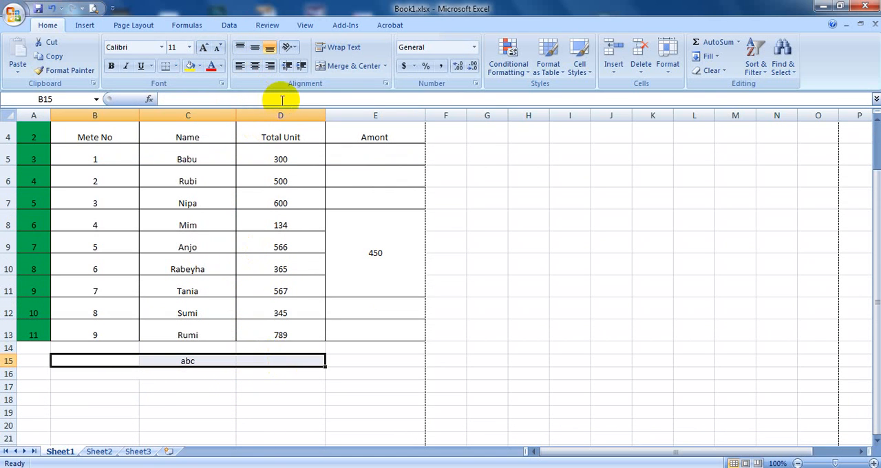
click(386, 85)
click(122, 279)
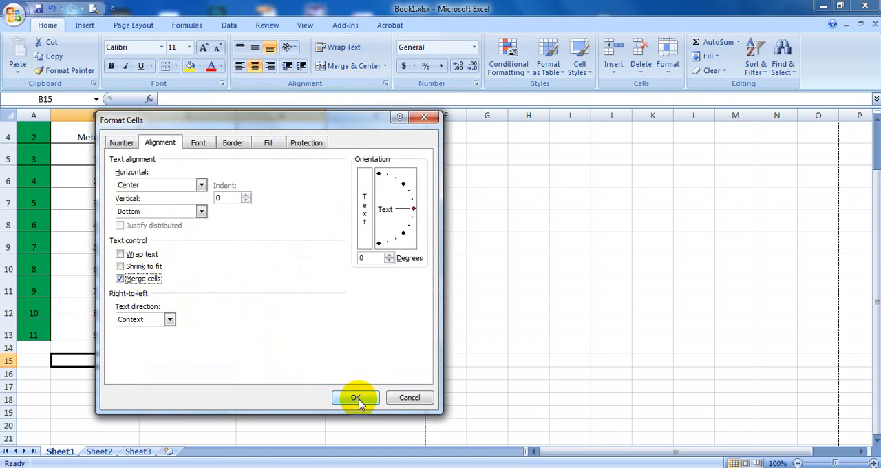
click(373, 403)
click(370, 401)
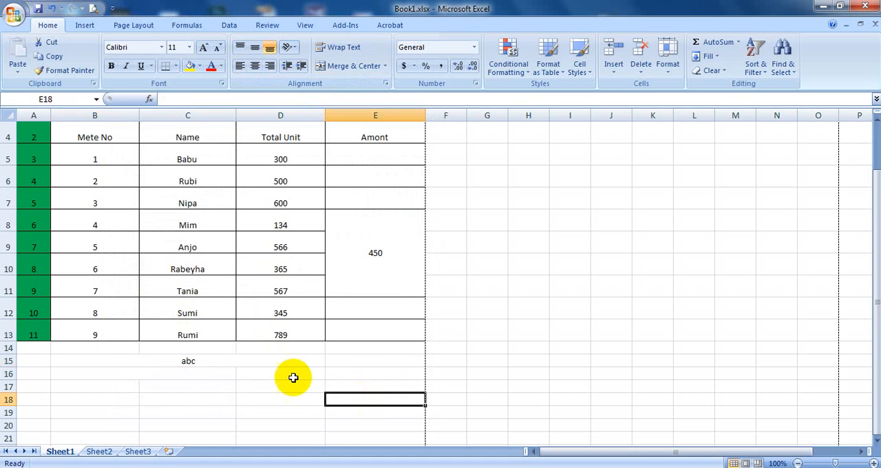
Step: Unmerge the ABC Company title cells in row 1 and remove their centring
scroll(251, 409, up, 1)
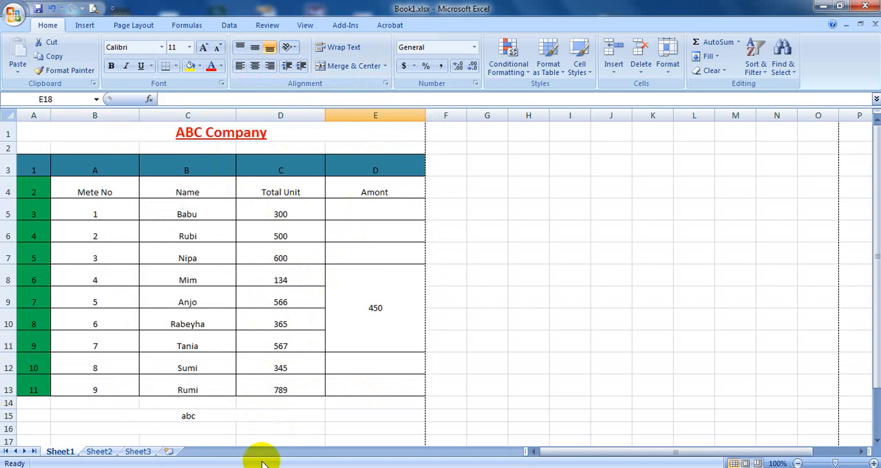
click(276, 131)
click(333, 66)
click(585, 214)
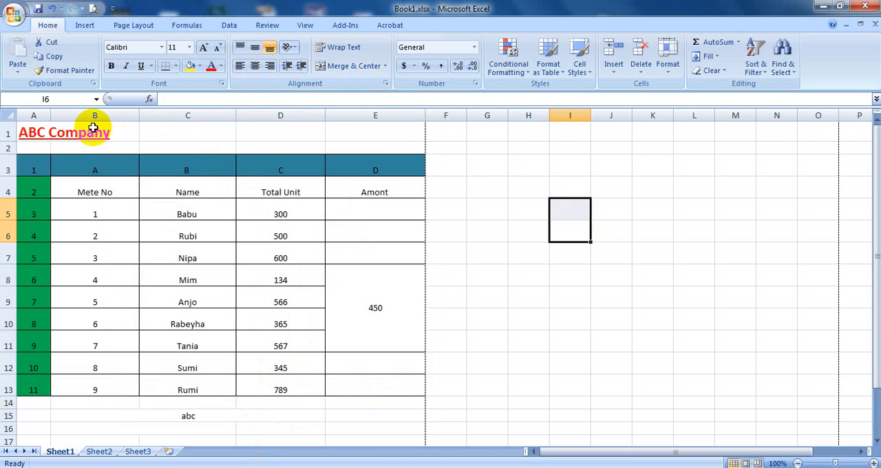
Step: Merge and centre cells A1 to E1 so the ABC Company title spans the table's width
drag(93, 133, 198, 131)
drag(43, 141, 335, 134)
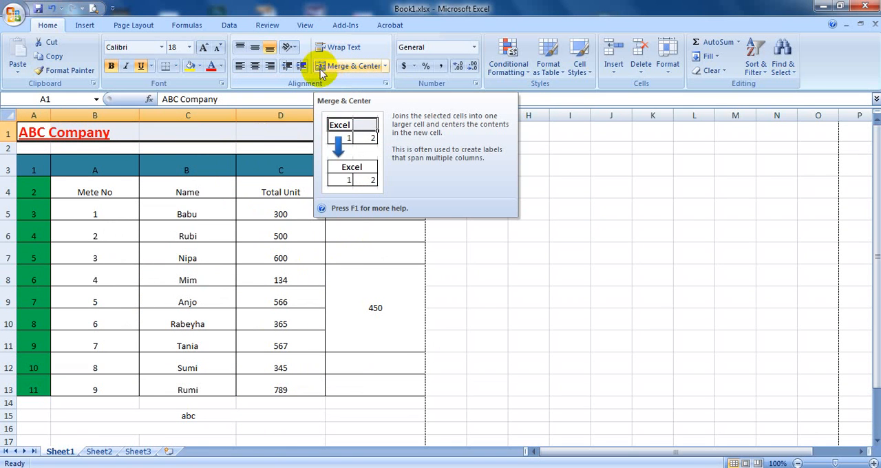
click(340, 71)
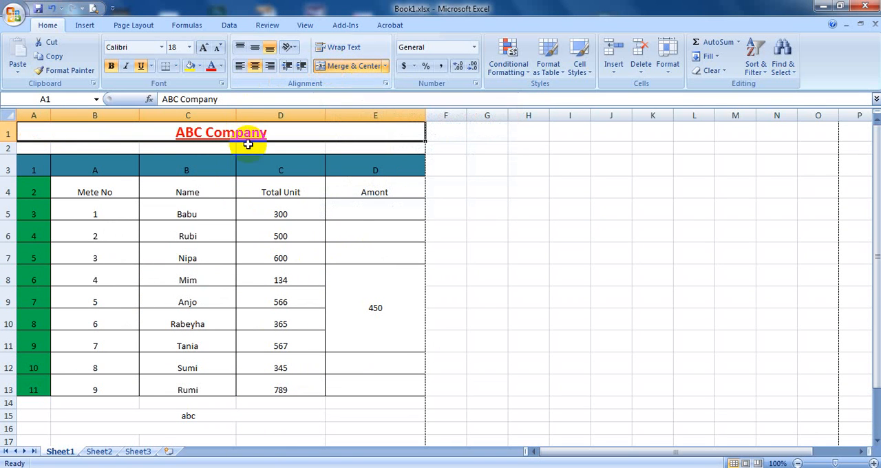